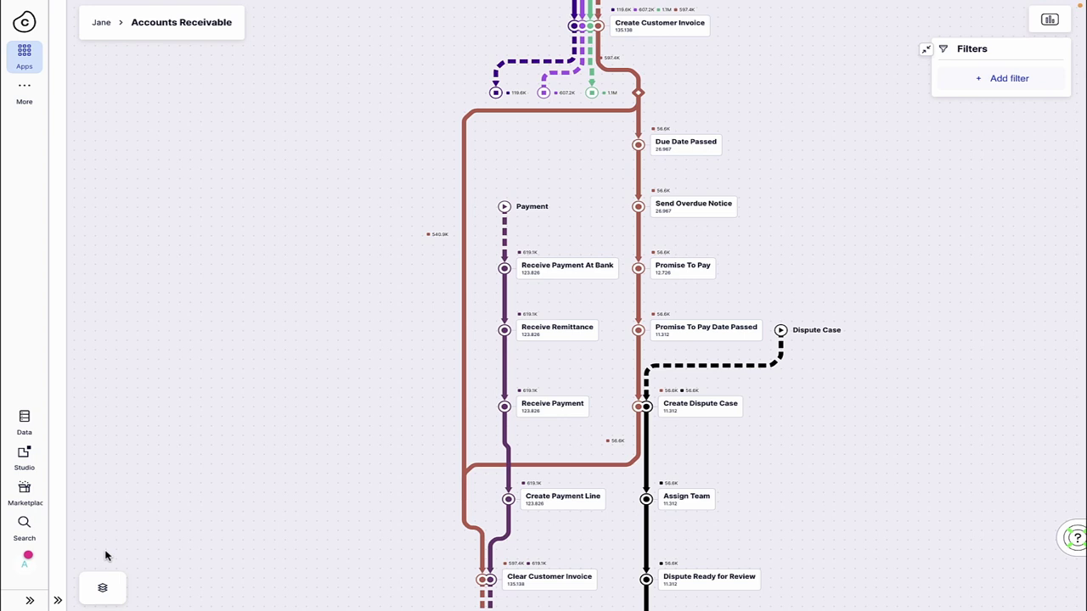
# Add a throughput time filter starting at Create Customer Invoice
pyautogui.click(102, 588)
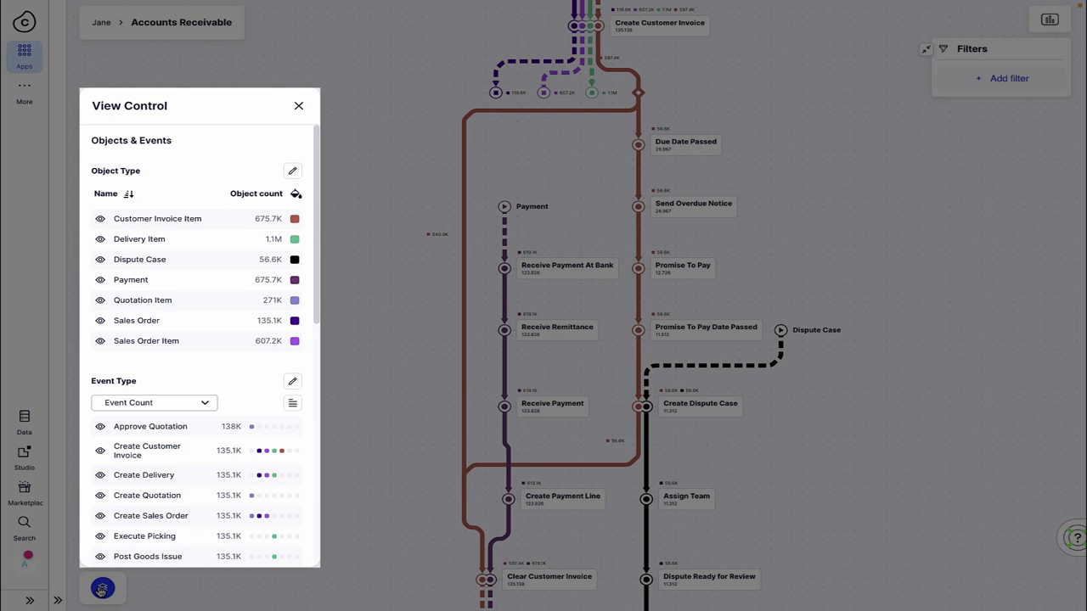
pyautogui.click(102, 588)
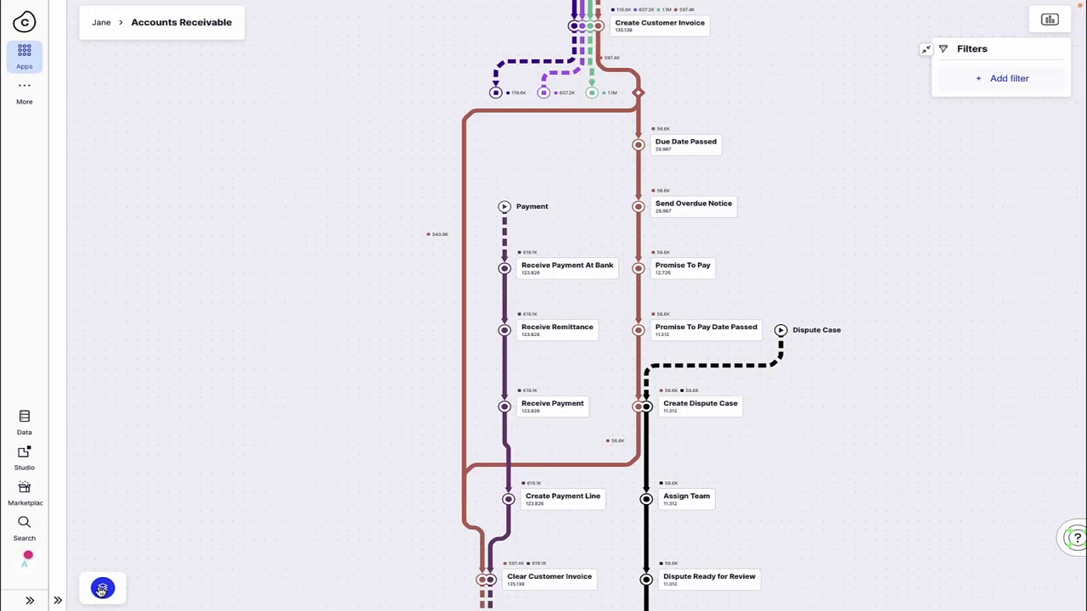
pyautogui.click(960, 88)
pyautogui.click(981, 230)
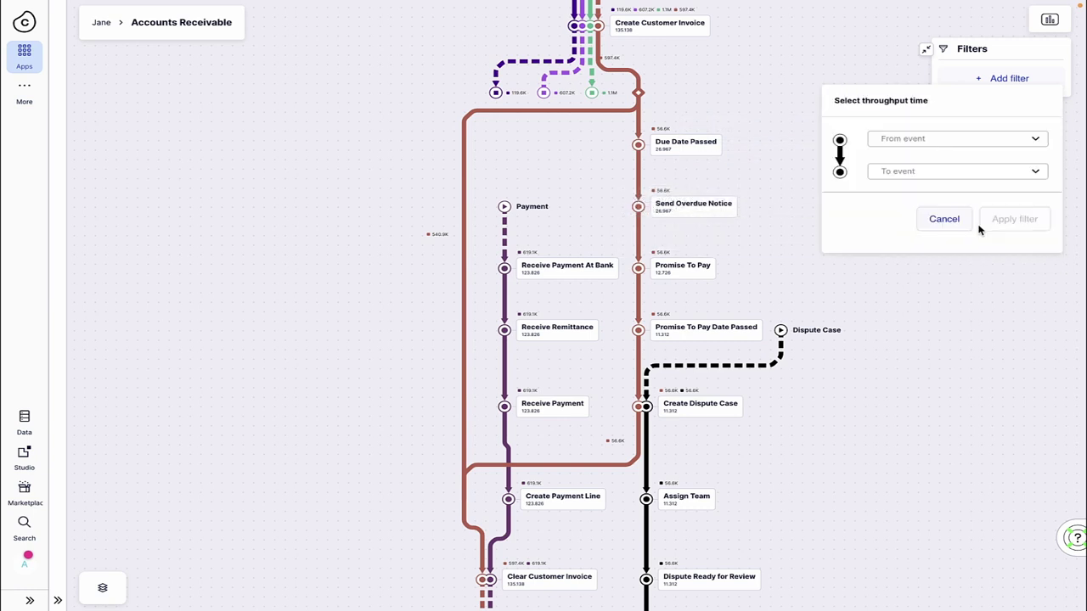
pyautogui.click(950, 142)
pyautogui.write('creat')
pyautogui.click(951, 175)
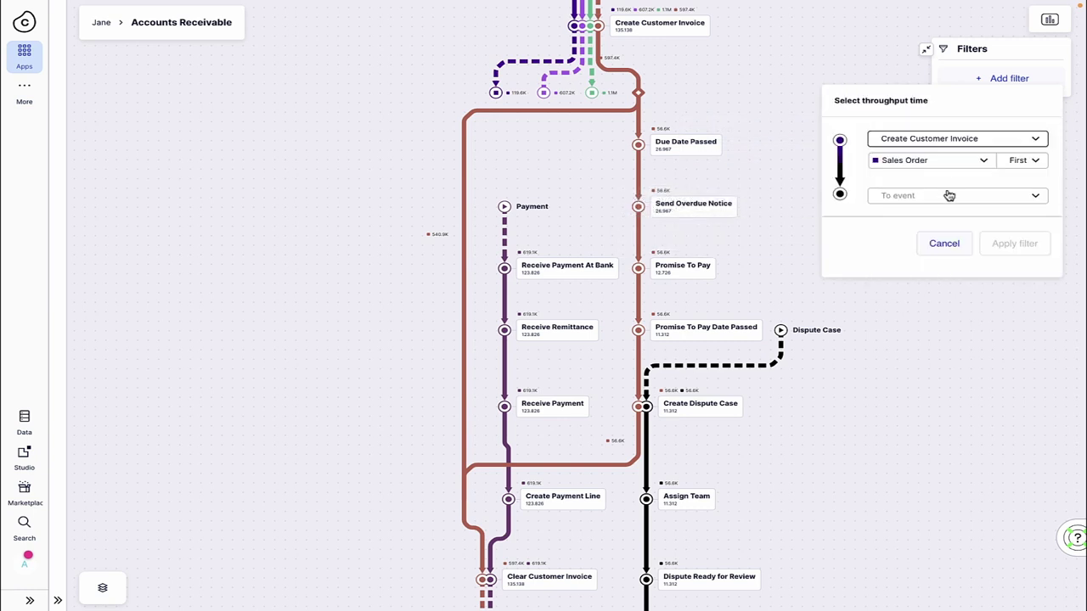
# End it at Clear Customer Invoice, set the minimum to 50 days, and apply the 50–107 day filter
pyautogui.click(948, 195)
pyautogui.write('clear')
pyautogui.click(934, 231)
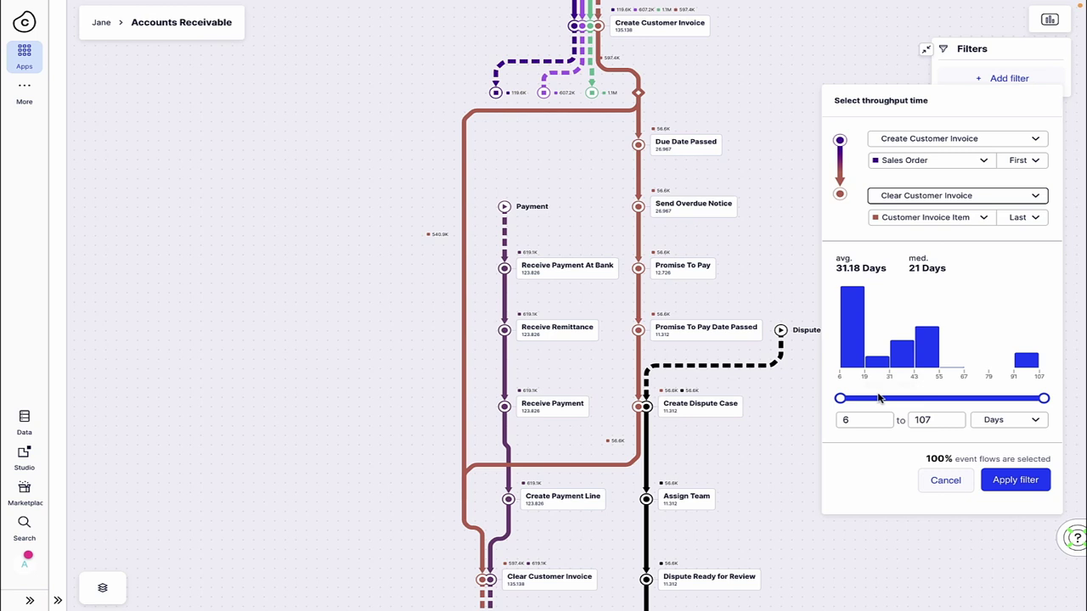
pyautogui.doubleClick(879, 418)
pyautogui.write('50')
pyautogui.click(1002, 481)
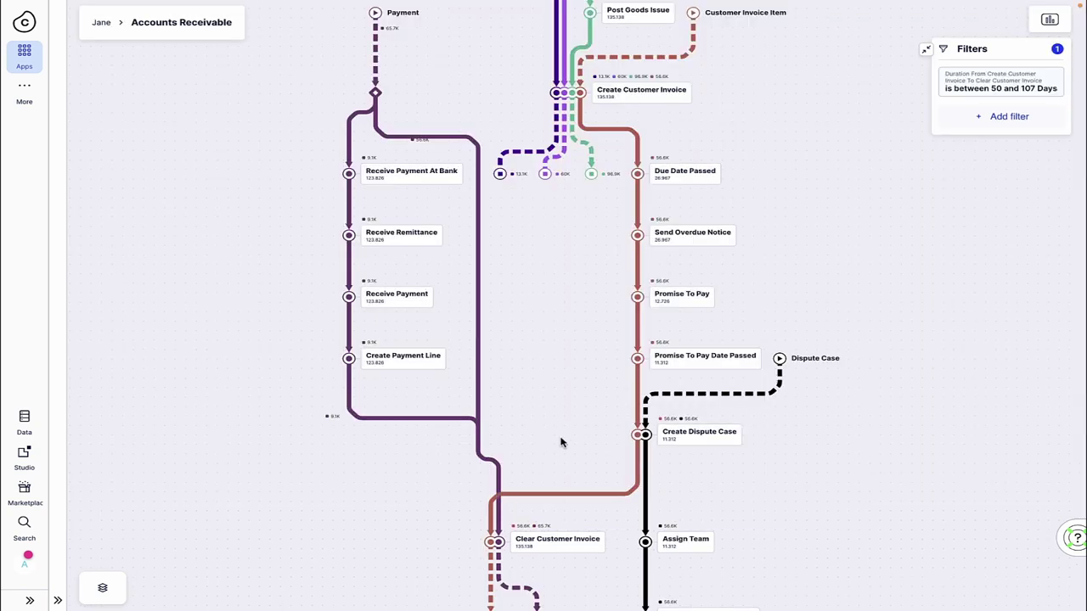
pyautogui.scroll(4, 560, 442)
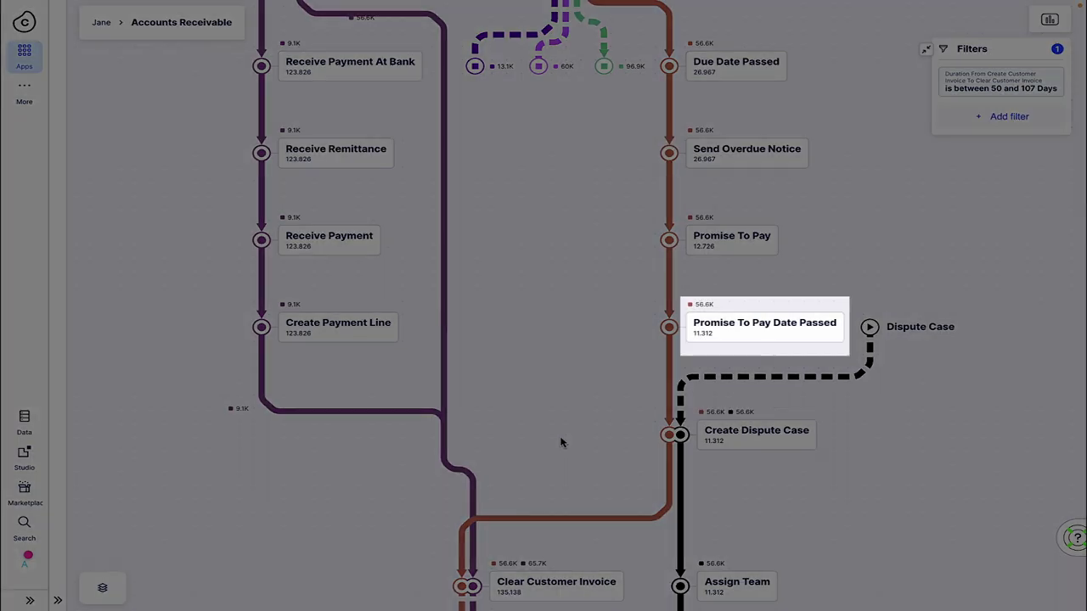
pyautogui.click(741, 343)
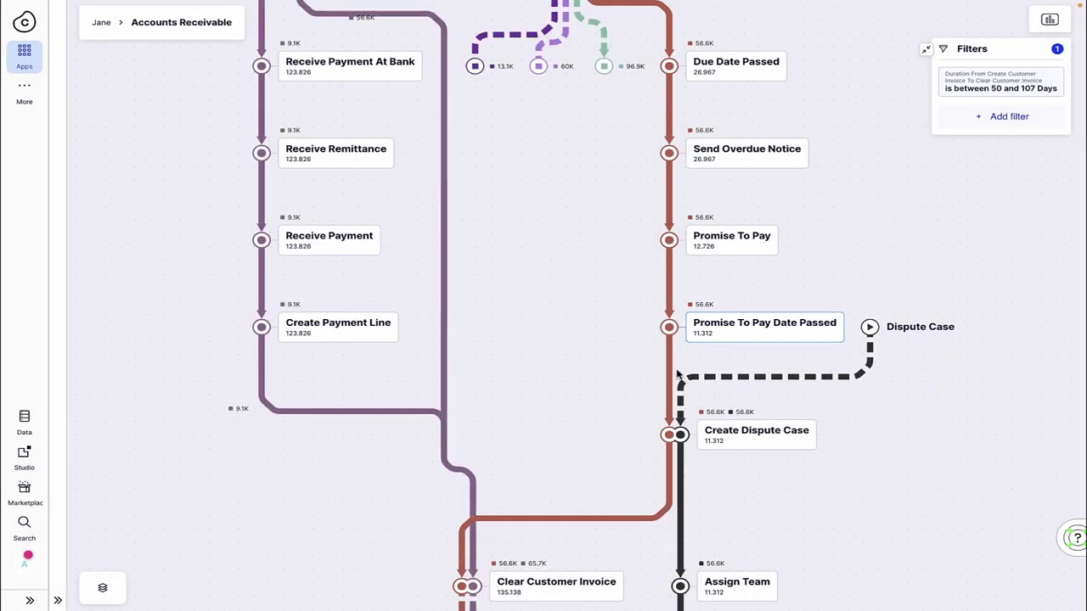
pyautogui.click(594, 415)
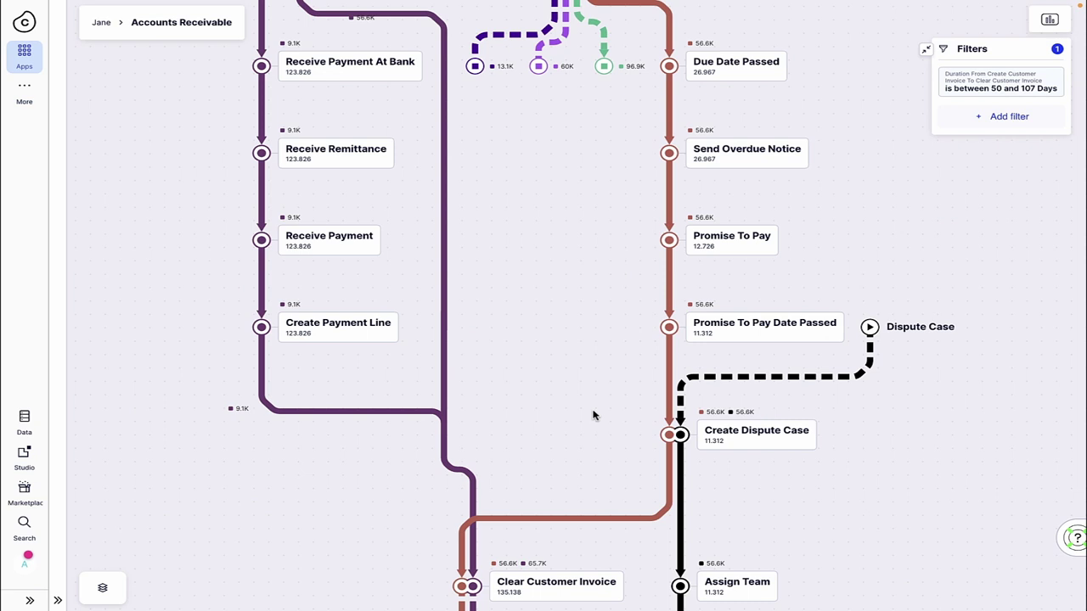
pyautogui.scroll(-3, 593, 415)
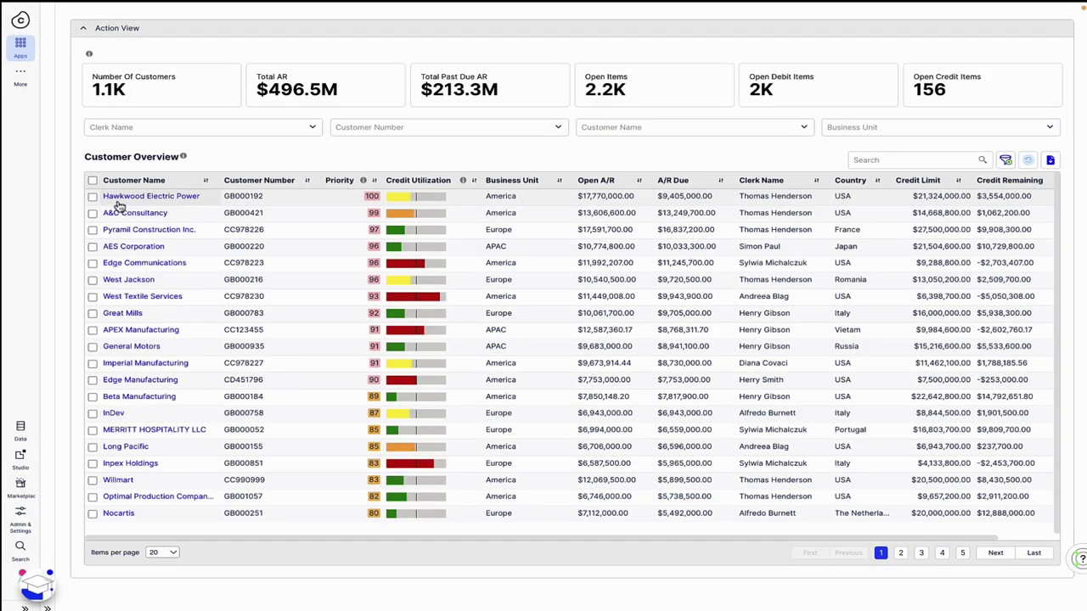
# Tick Hawkwood Electric Power's top five overdue invoices ($4,310,000) and draft a Billing Statement email
pyautogui.click(118, 201)
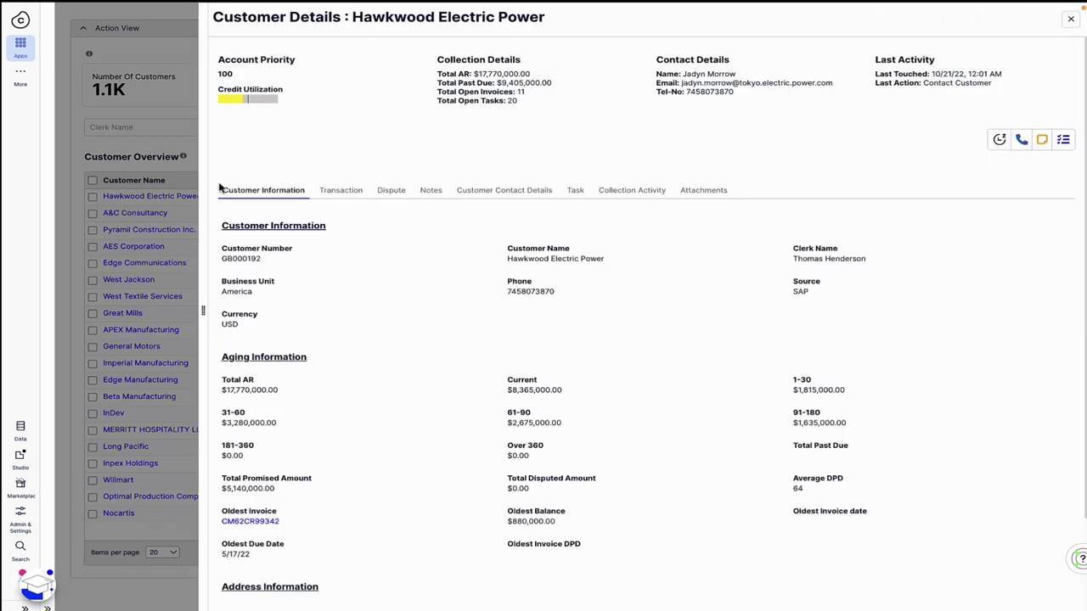
pyautogui.click(340, 191)
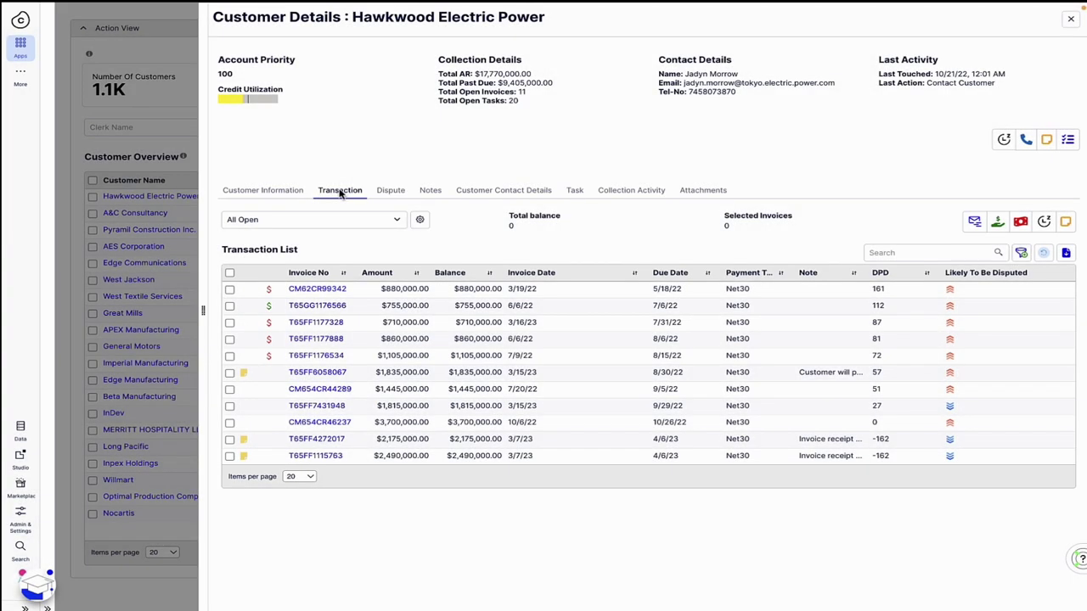
pyautogui.click(229, 288)
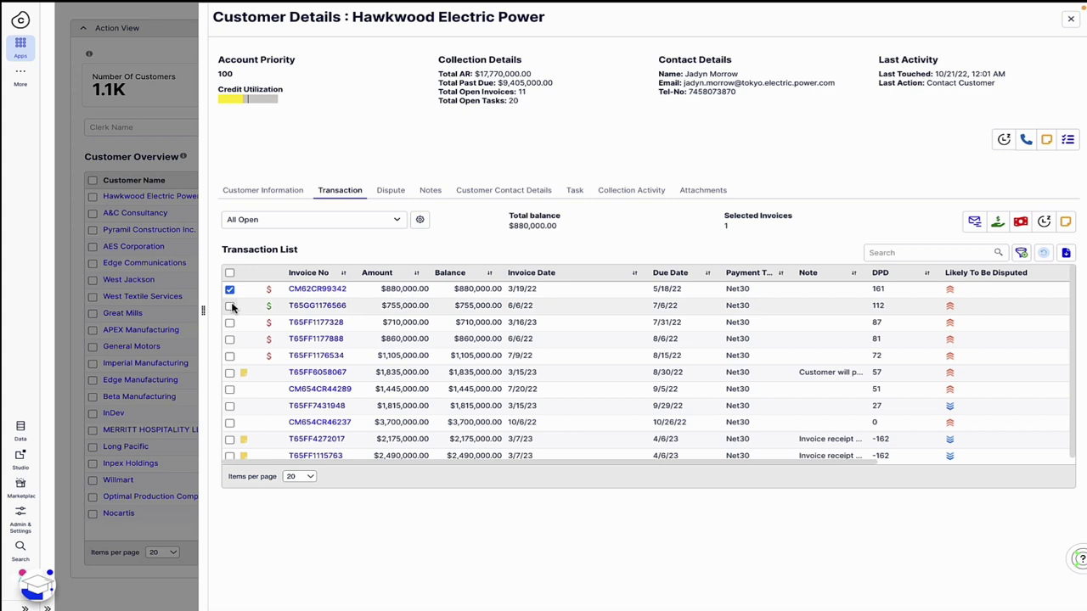
pyautogui.click(229, 306)
pyautogui.click(230, 322)
pyautogui.click(229, 338)
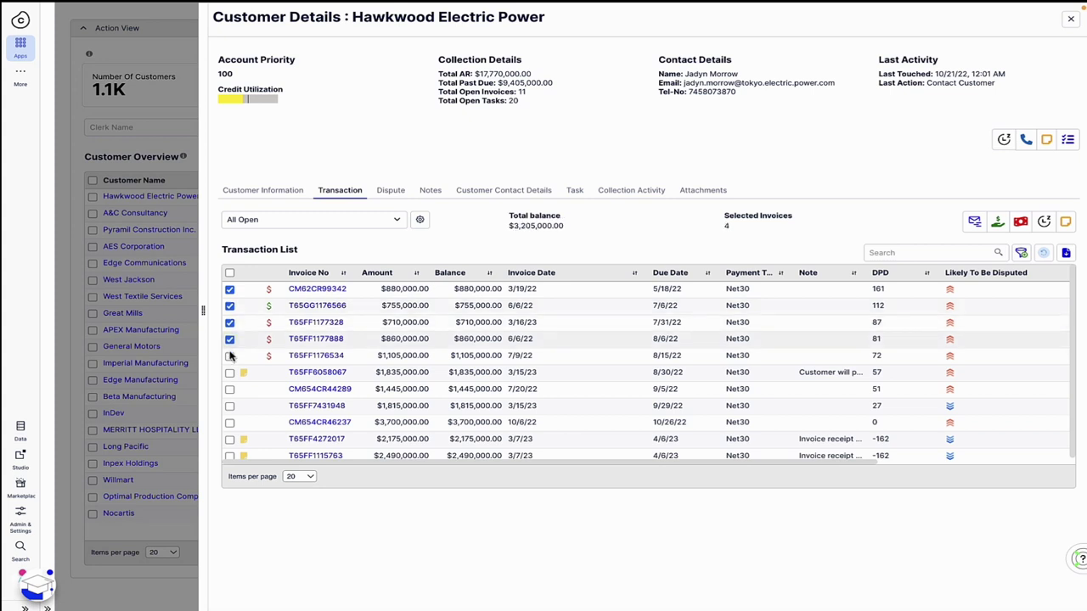
pyautogui.click(229, 355)
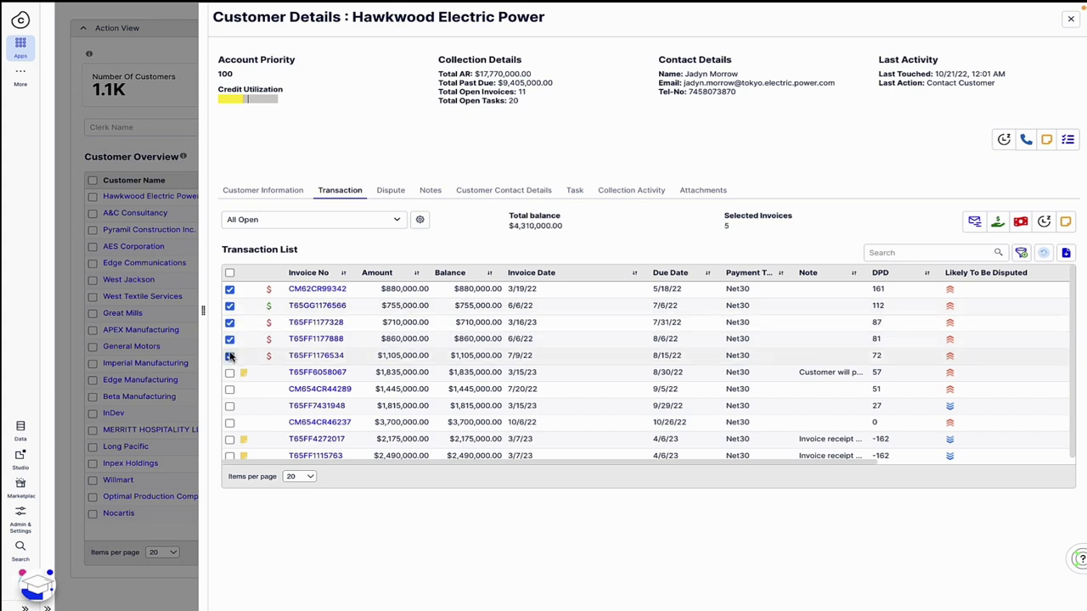
pyautogui.click(976, 222)
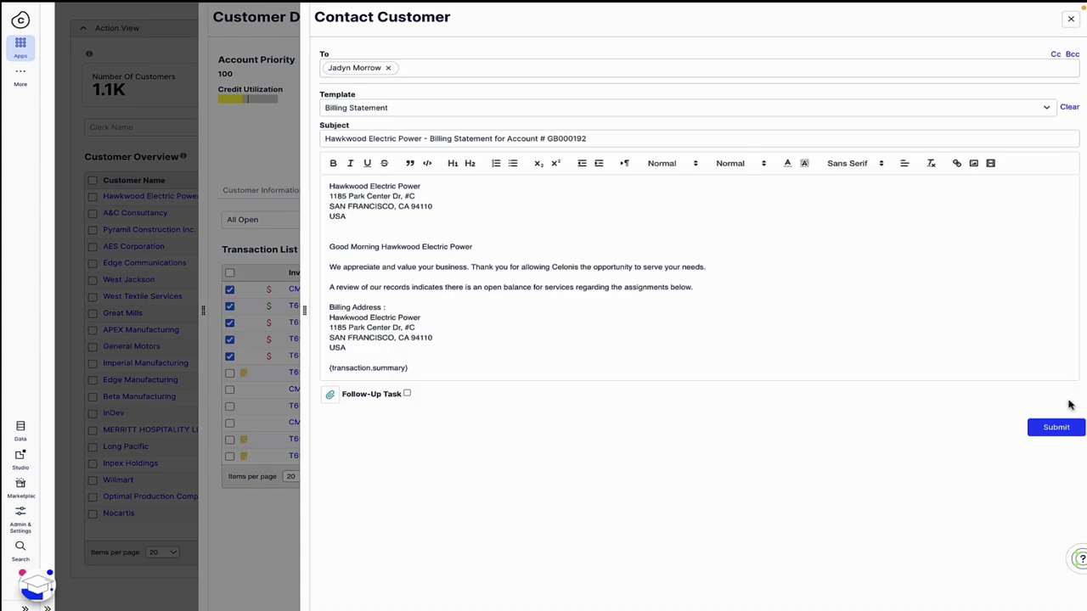
# Submit the Billing Statement email to Hawkwood Electric Power
pyautogui.click(1057, 432)
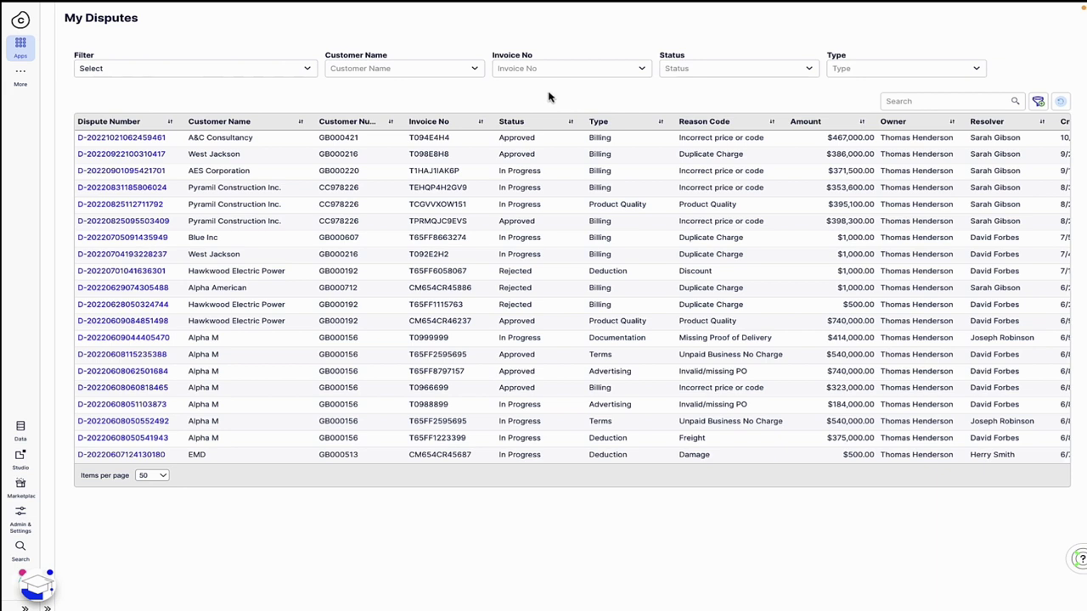
# Open the details of the first dispute in My Disputes
pyautogui.click(144, 140)
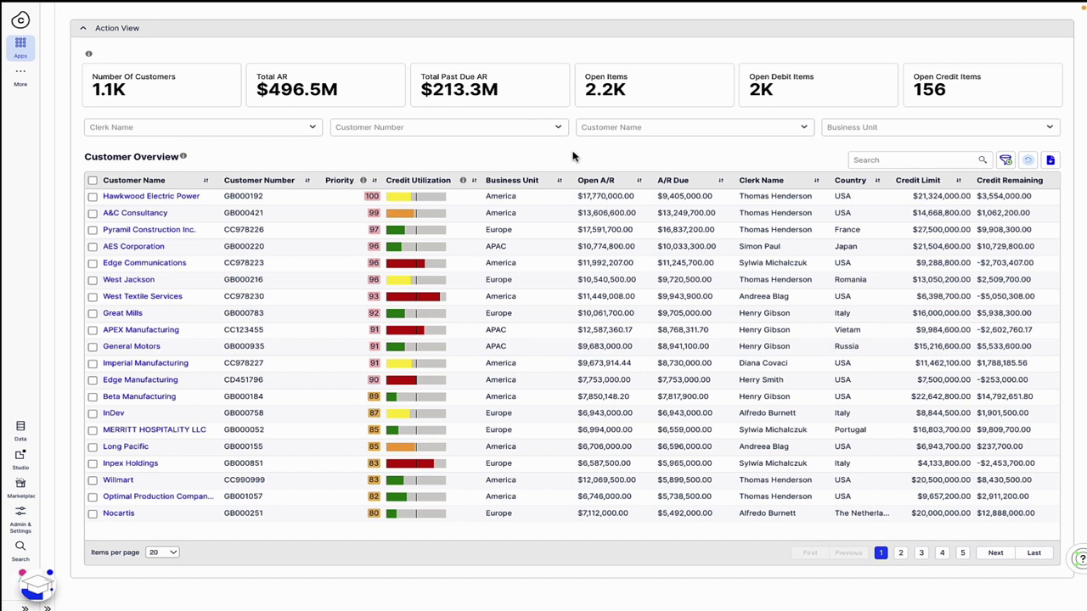
# Select A&C Consultancy's invoice T094E4H4 ($467,000) and start a Contact Customer email
pyautogui.click(146, 215)
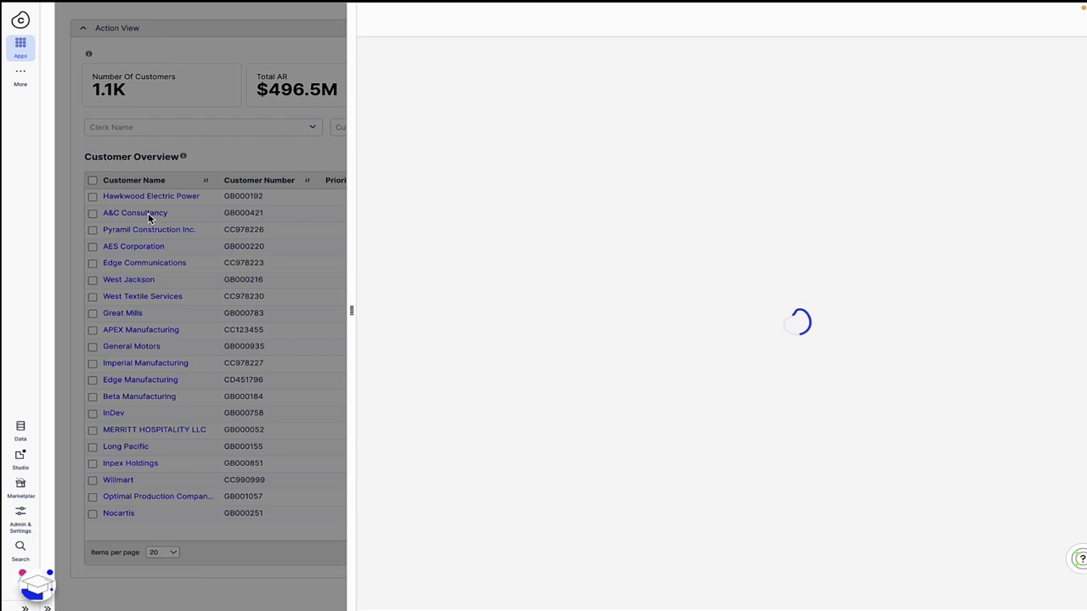
pyautogui.click(229, 289)
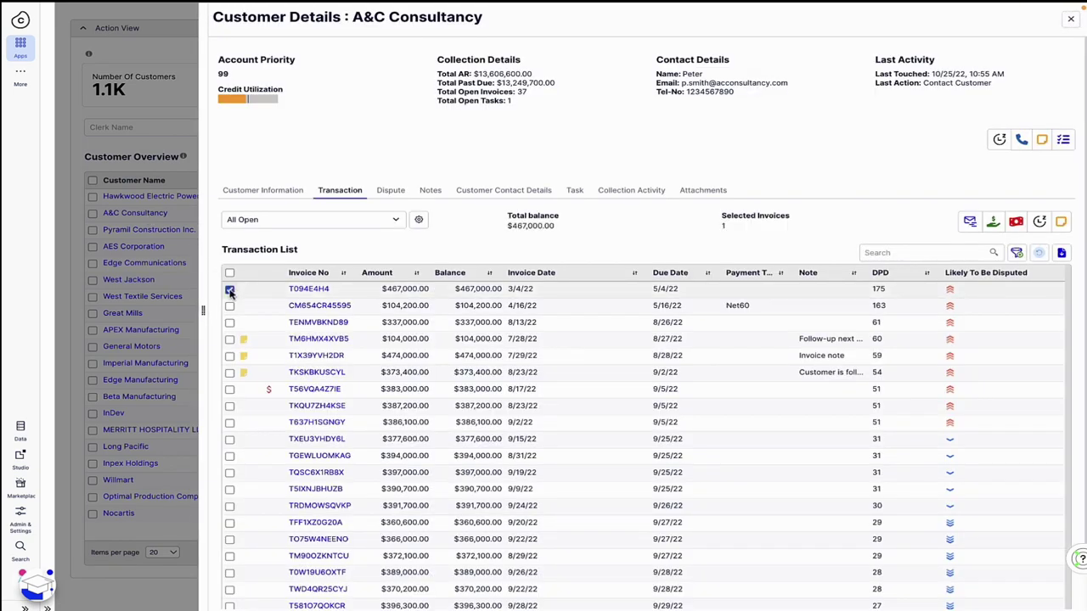
pyautogui.click(968, 223)
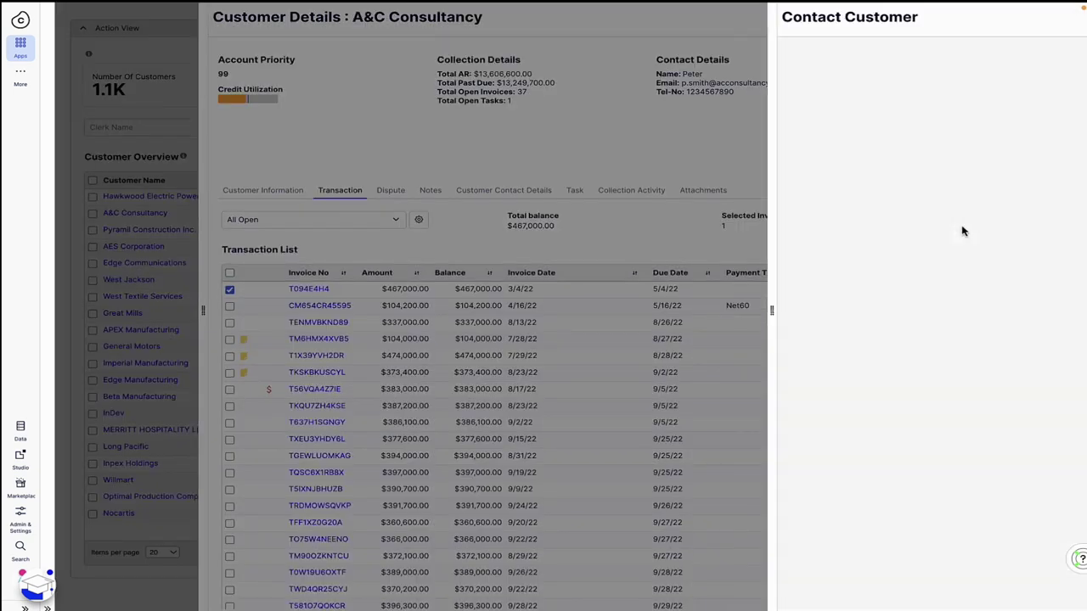